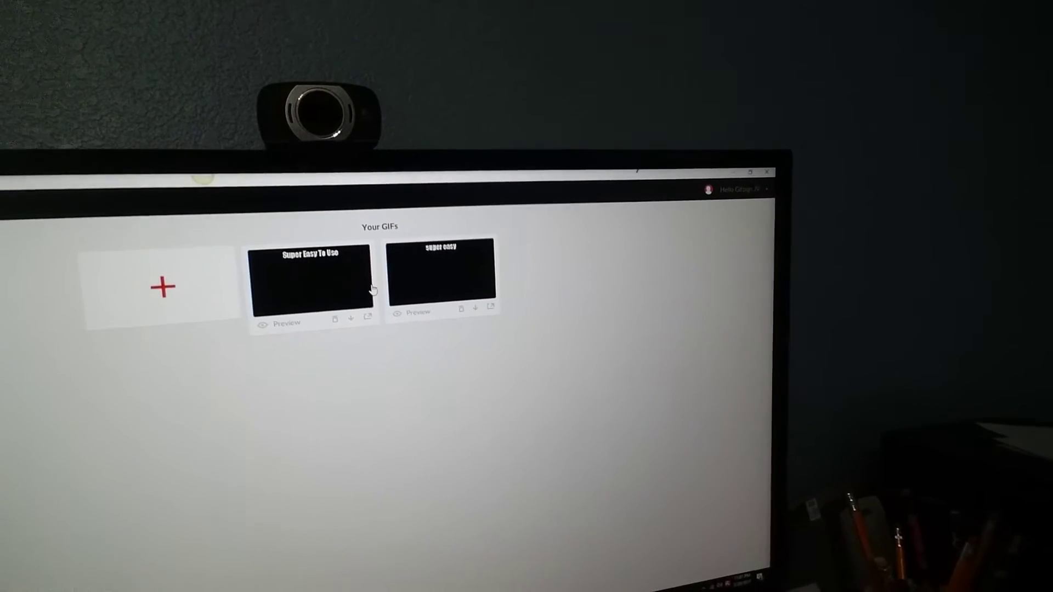
# Upload Blockbuster.mp4 as the source video for a new GIF
pyautogui.click(181, 288)
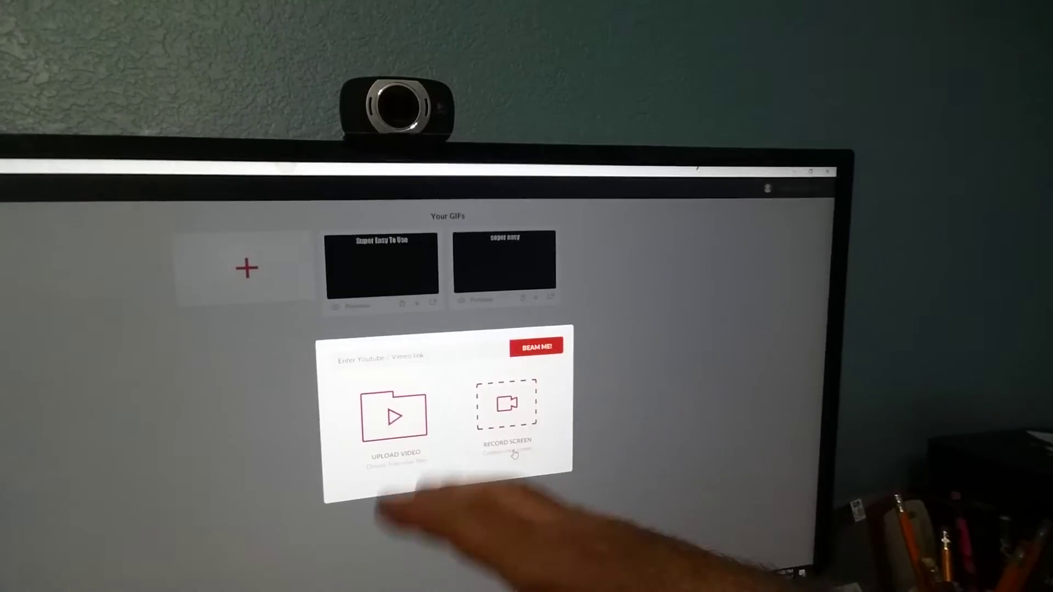
pyautogui.click(405, 387)
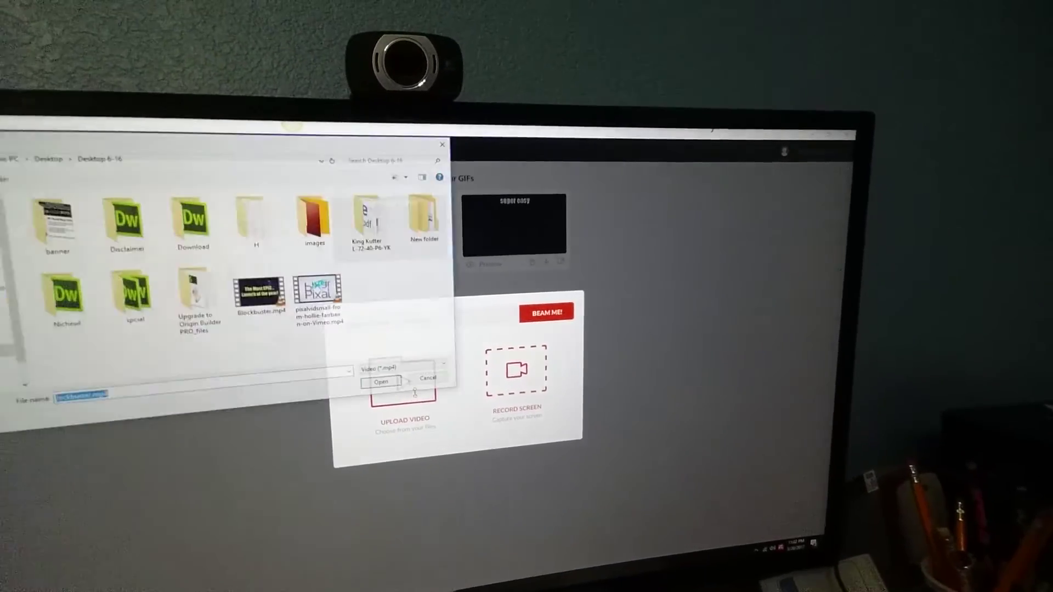
pyautogui.click(301, 282)
pyautogui.doubleClick(287, 276)
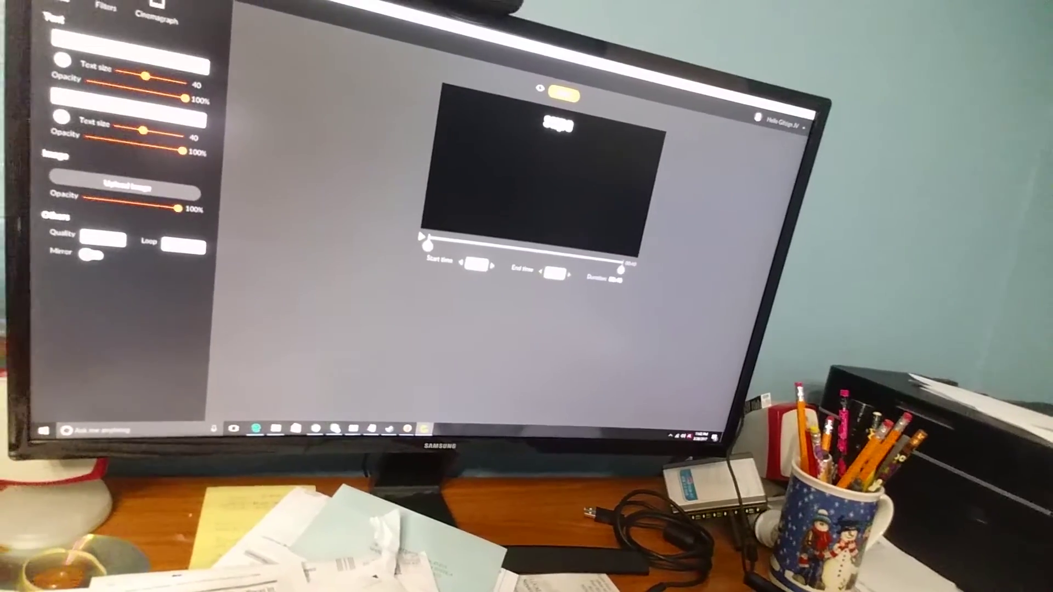
pyautogui.write('aaa')
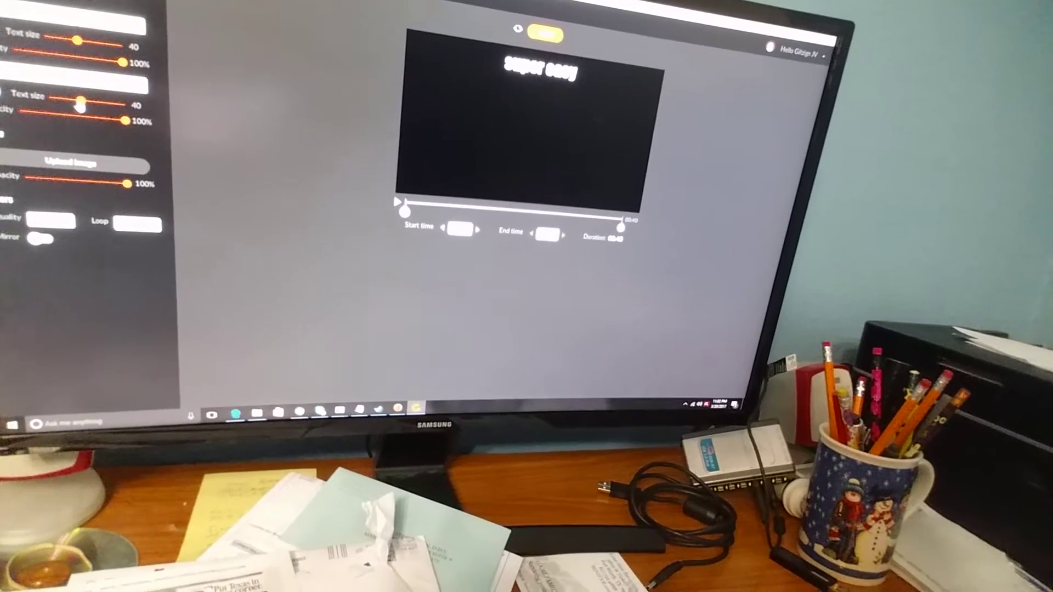
# Enlarge the second line of the 'super easy' caption with its Text size slider
pyautogui.moveTo(99, 100); pyautogui.dragTo(104, 100)
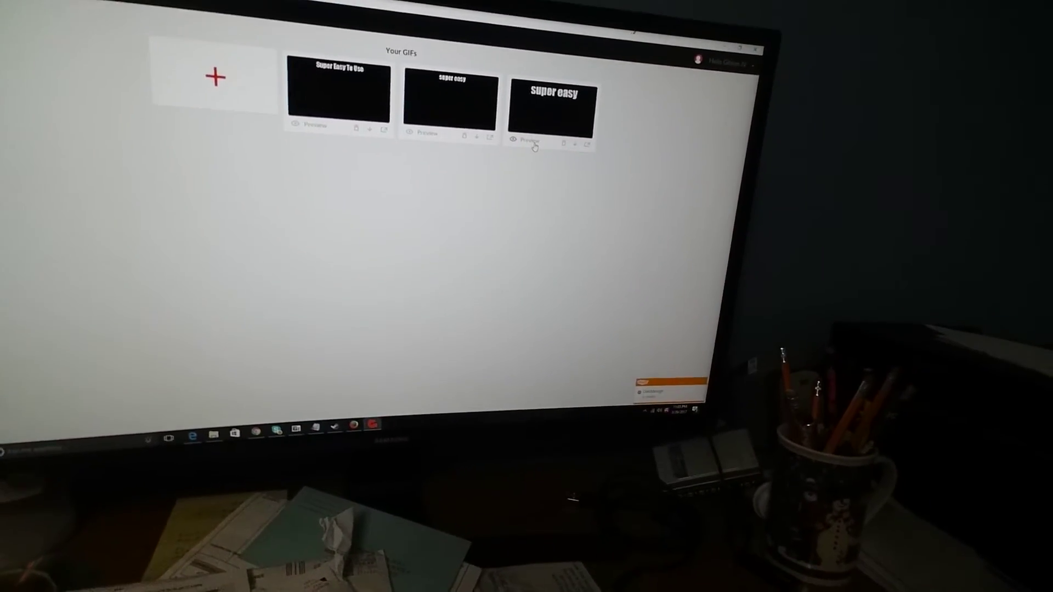
# Play a preview of the saved 'super easy' GIF from Your GIFs
pyautogui.click(550, 121)
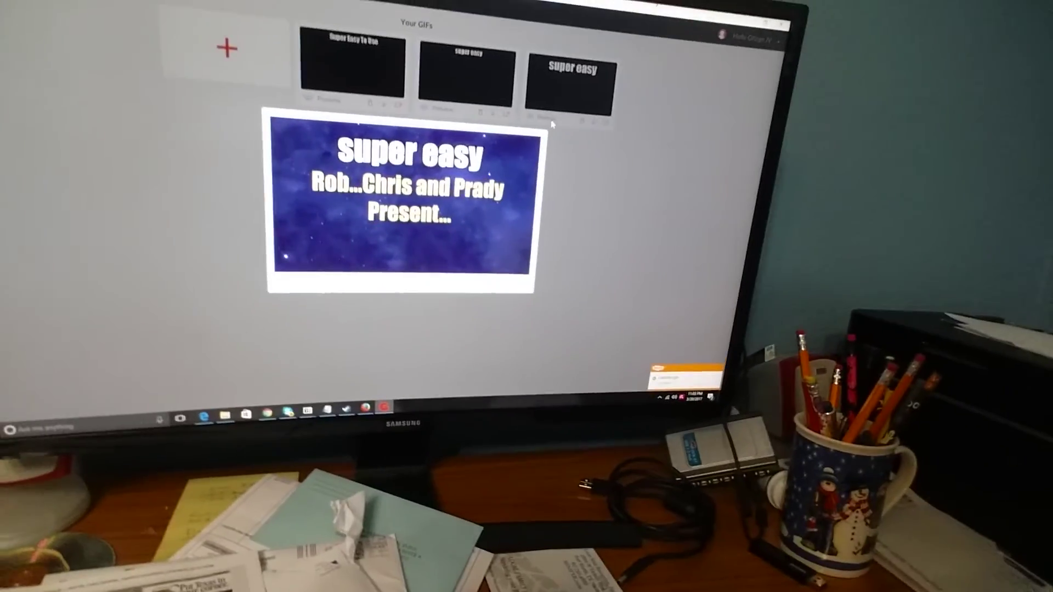